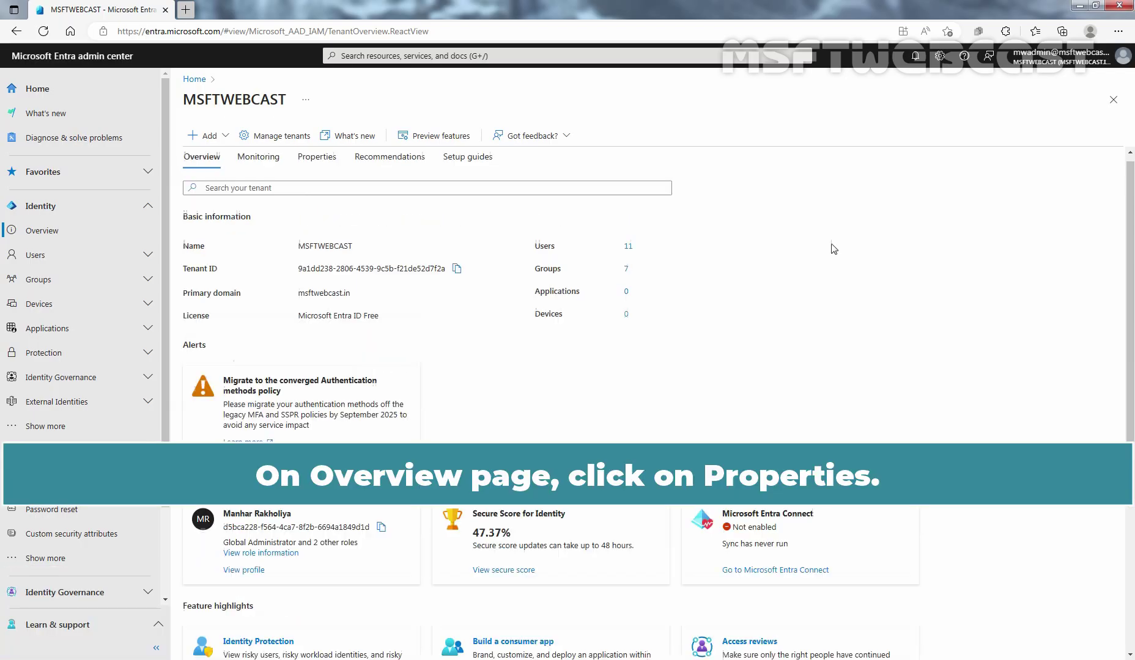
{"action": "left_click", "coordinate": [318, 169]}
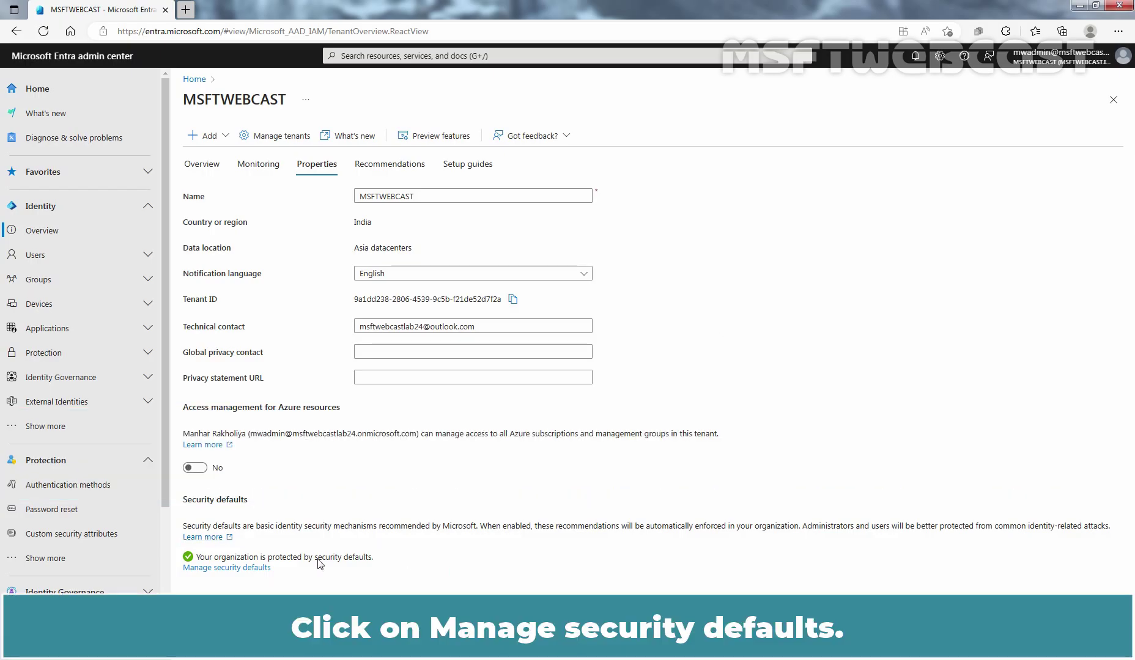
{"action": "left_click", "coordinate": [223, 569]}
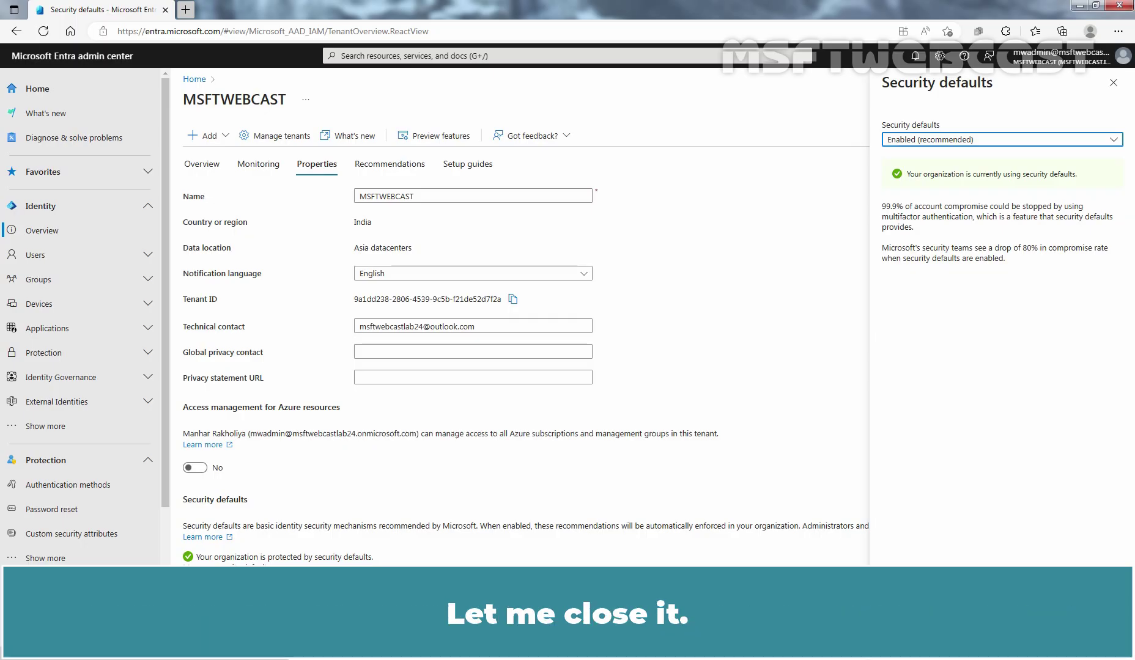
Step: Close the security defaults pane and open Per-user MFA from All users, showing every user Disabled
{"action": "left_click", "coordinate": [1112, 84]}
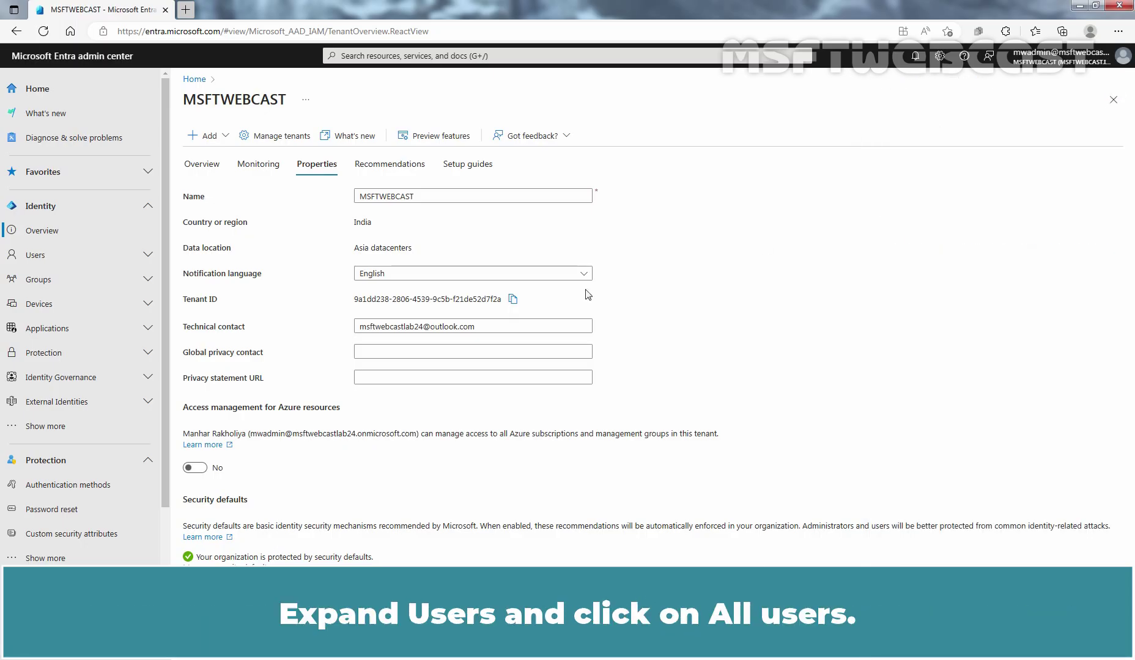
{"action": "left_click", "coordinate": [89, 255]}
{"action": "left_click", "coordinate": [75, 279]}
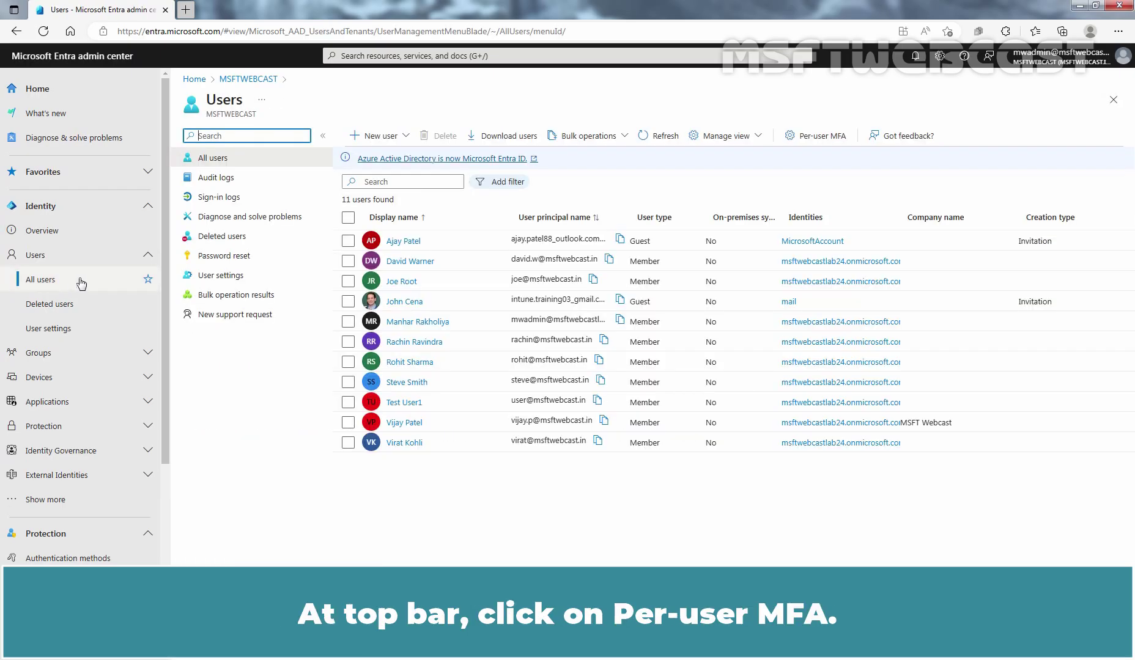
{"action": "left_click", "coordinate": [821, 139]}
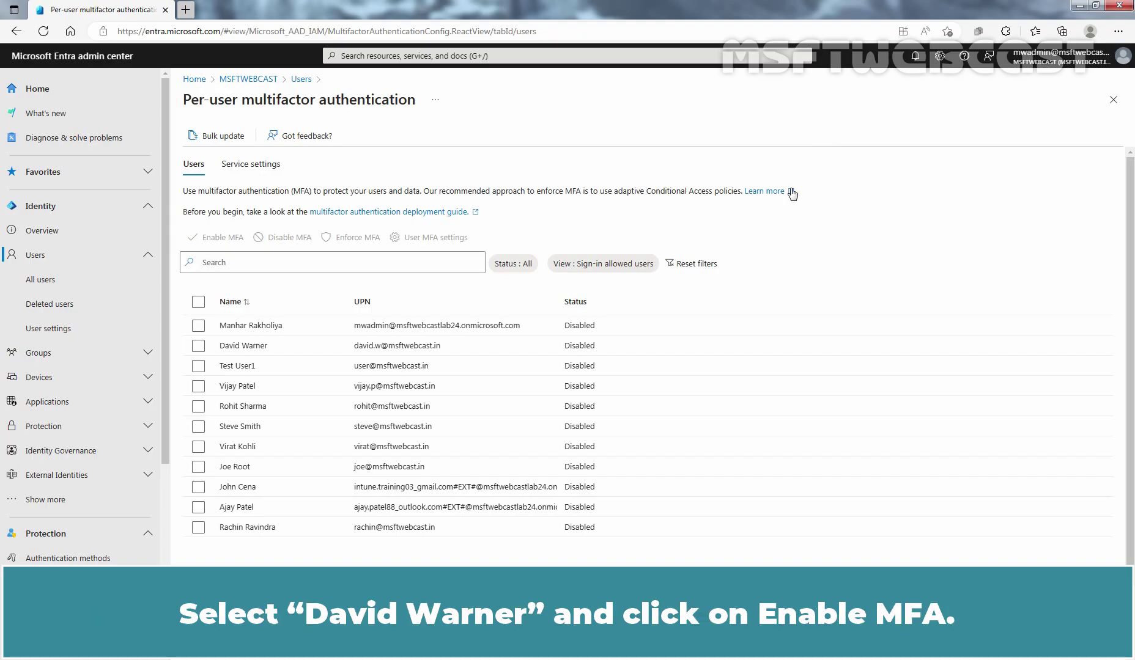
Step: Select the second user and enable multifactor authentication for them, confirming the prompt
{"action": "left_click", "coordinate": [198, 345]}
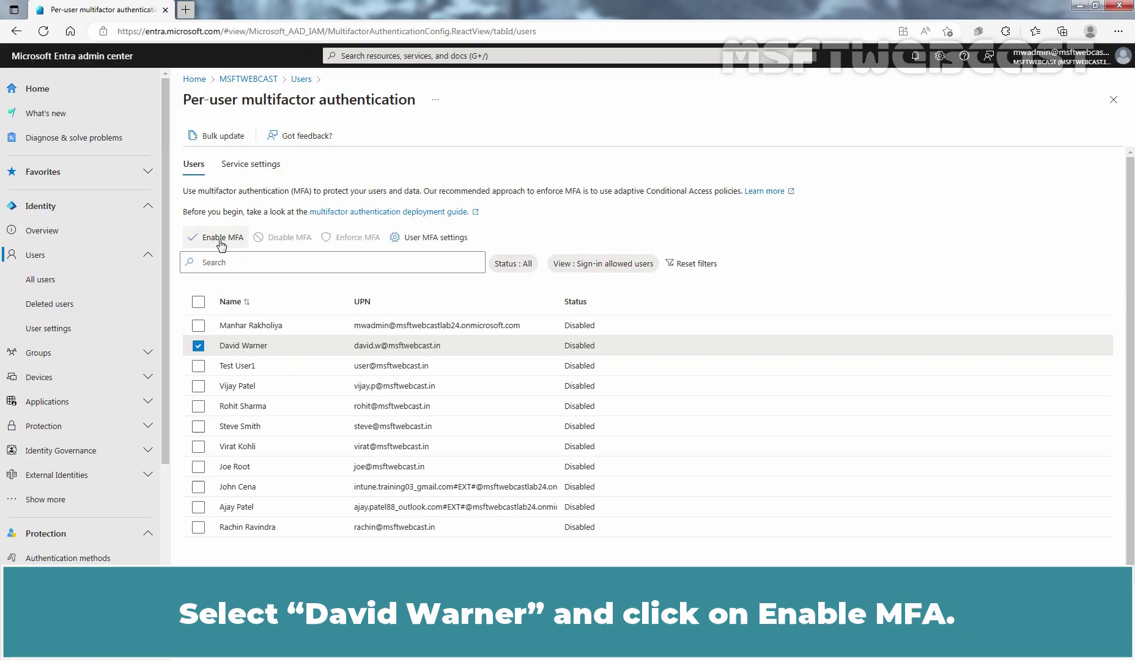
{"action": "left_click", "coordinate": [221, 237]}
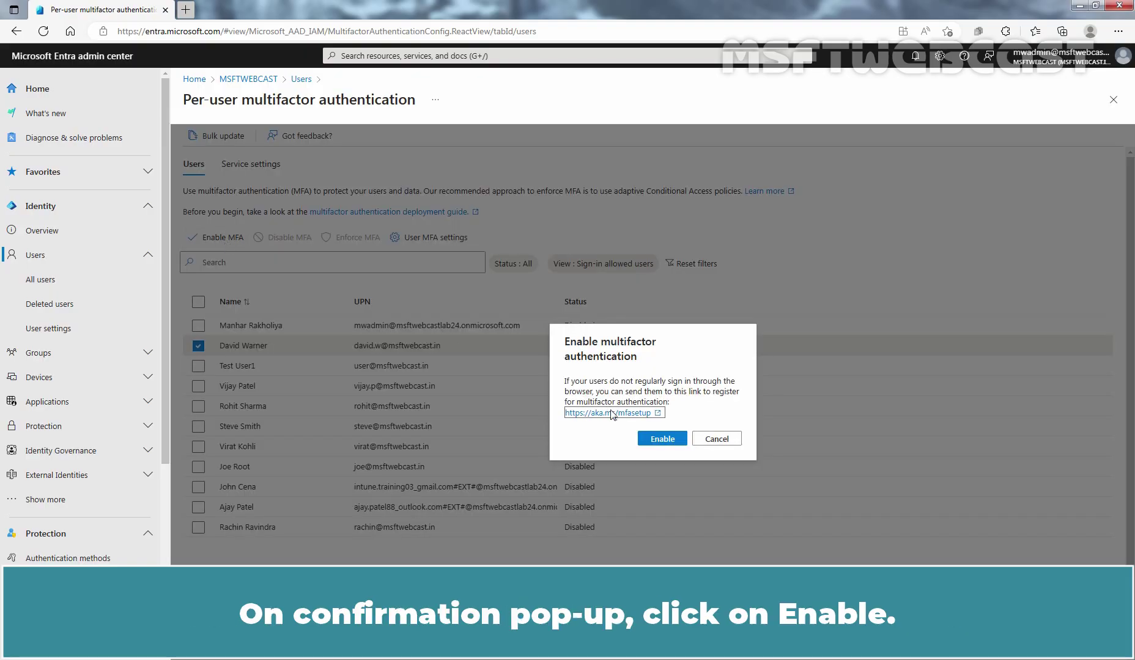
{"action": "left_click", "coordinate": [659, 441]}
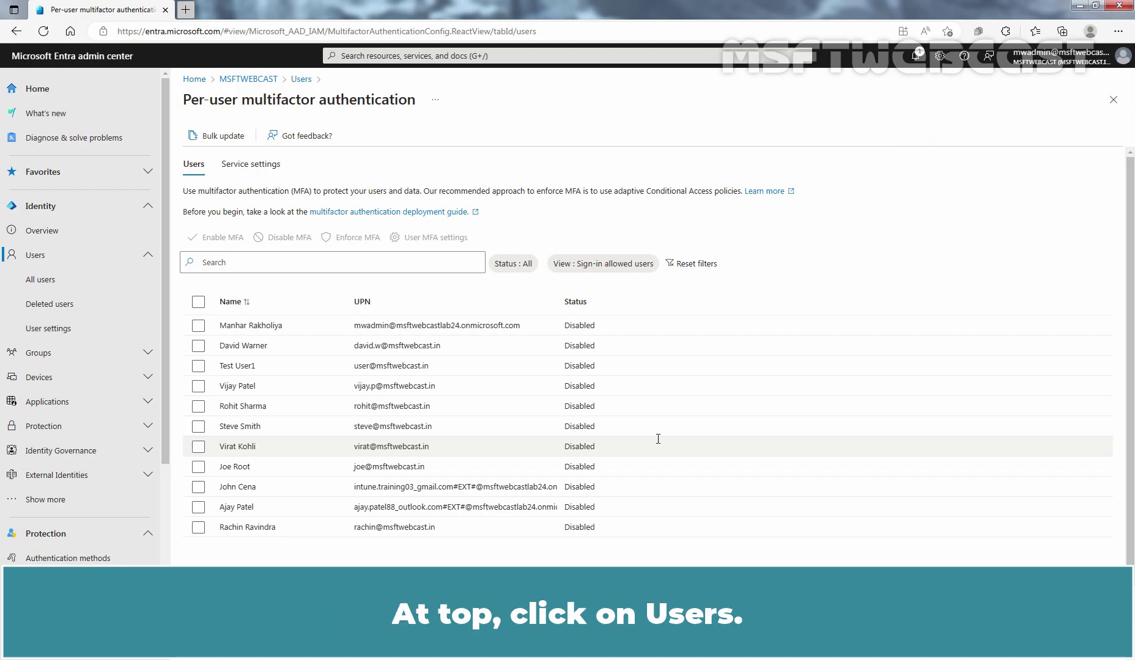
Step: Refresh the users list and reopen Per-user MFA to see the second user as Enabled
{"action": "left_click", "coordinate": [301, 80]}
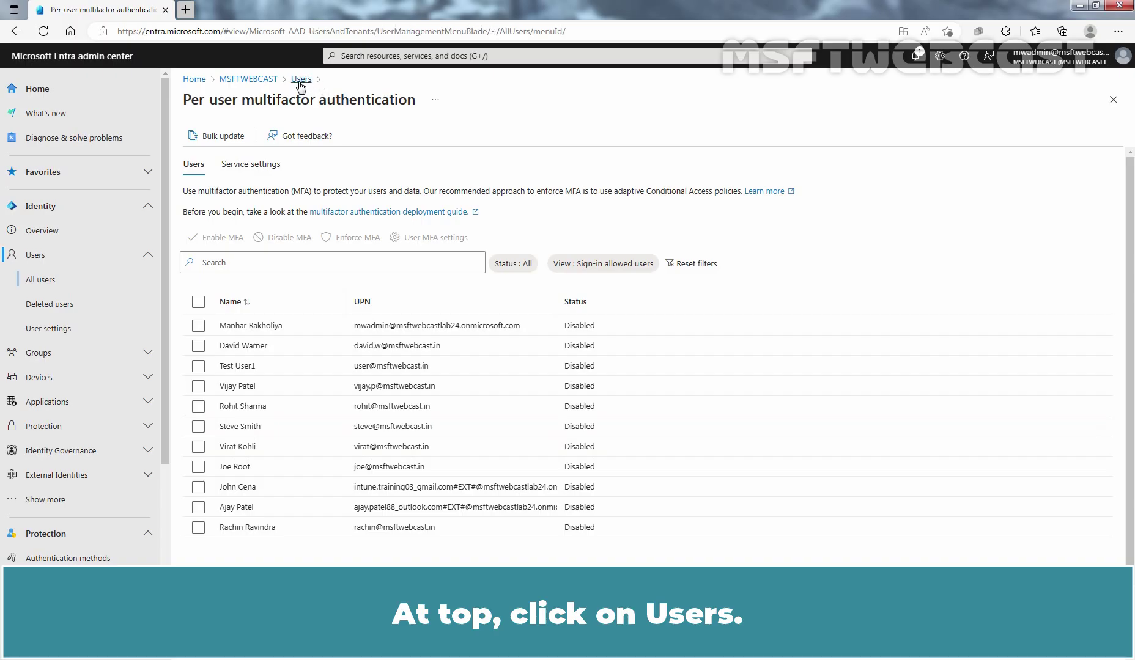
{"action": "left_click", "coordinate": [659, 136]}
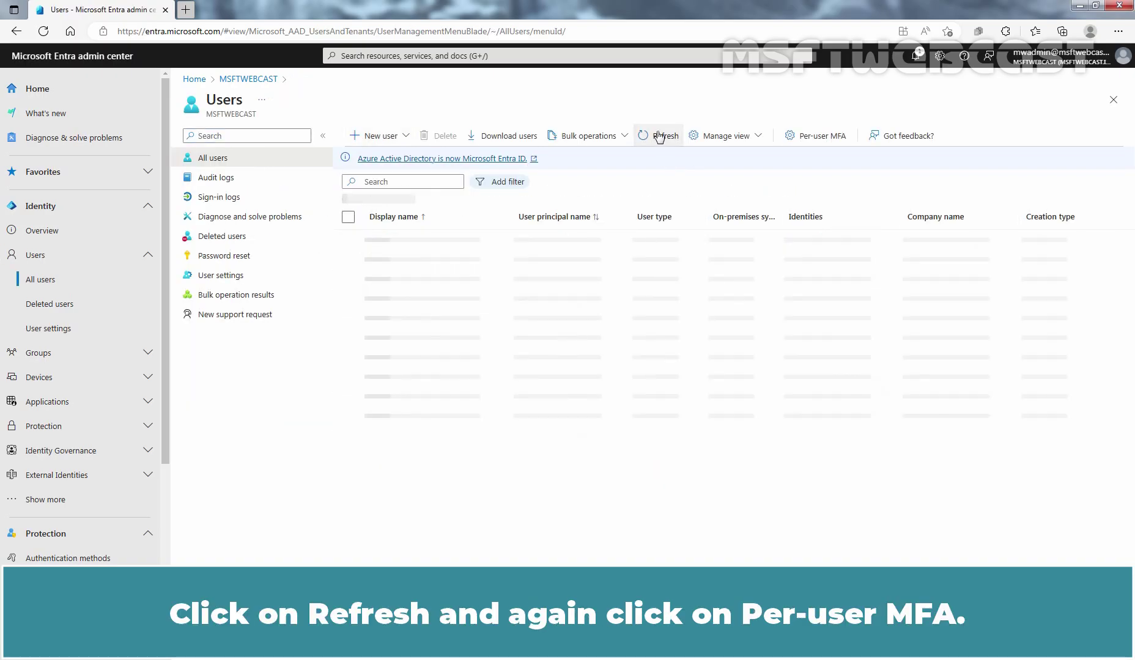
{"action": "left_click", "coordinate": [821, 139]}
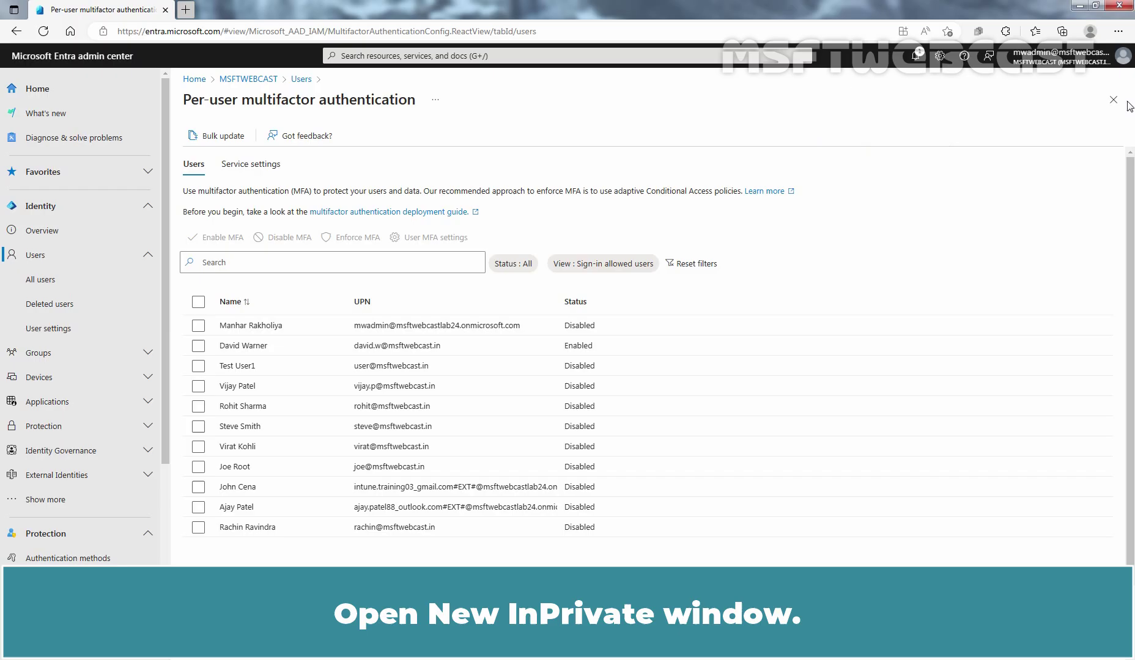
Step: Open a new InPrivate window and go to myaccount.microsoft.com
{"action": "left_click", "coordinate": [1118, 31]}
{"action": "left_click", "coordinate": [1045, 94]}
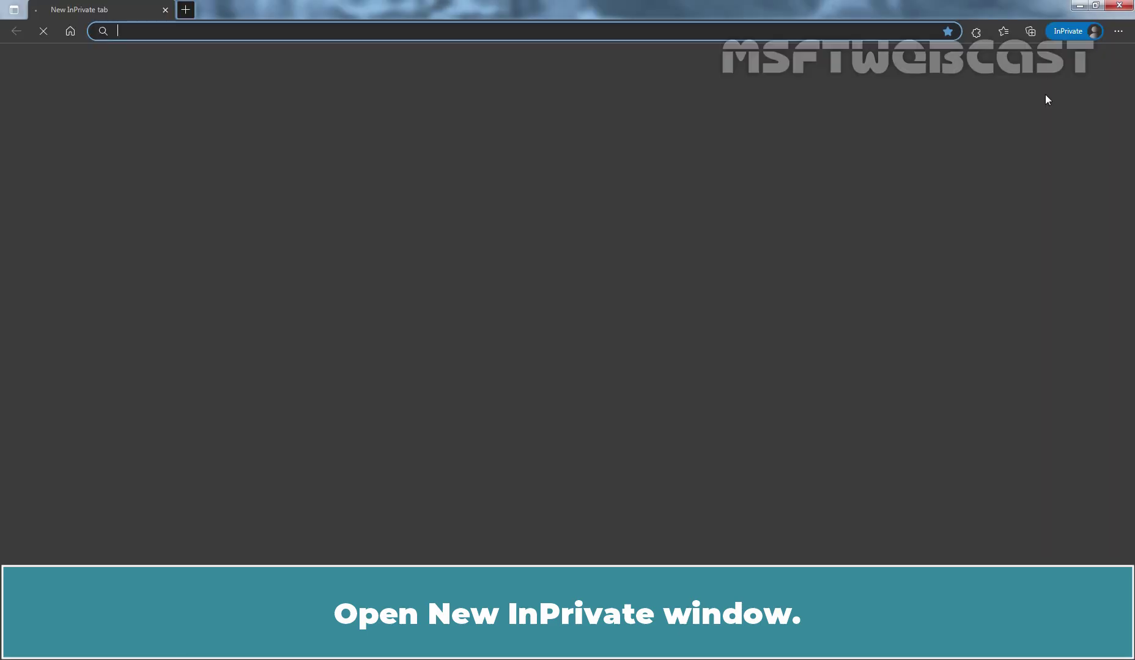
{"action": "type", "text": "myacco"}
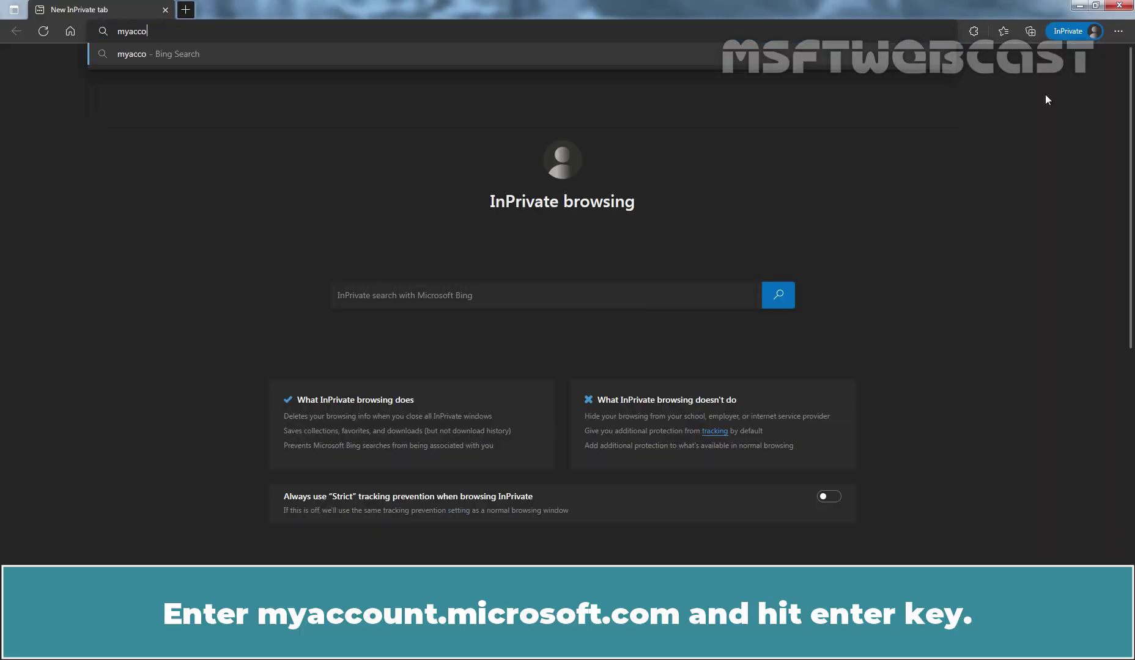
{"action": "type", "text": "unt.microsoft.com"}
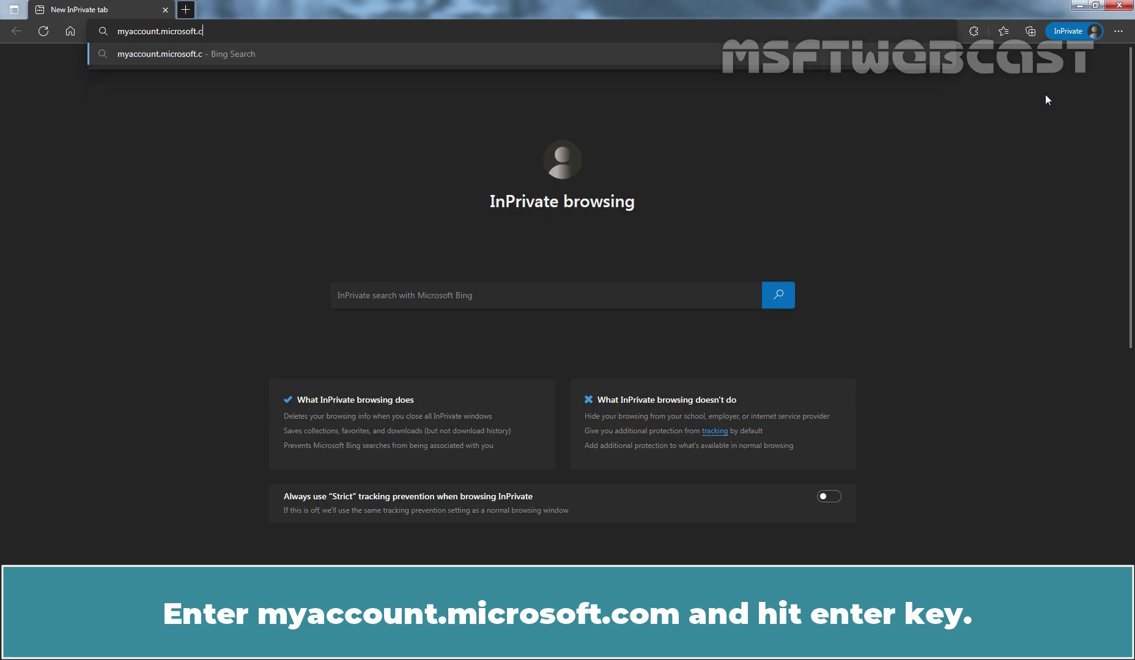
{"action": "key", "text": "Return"}
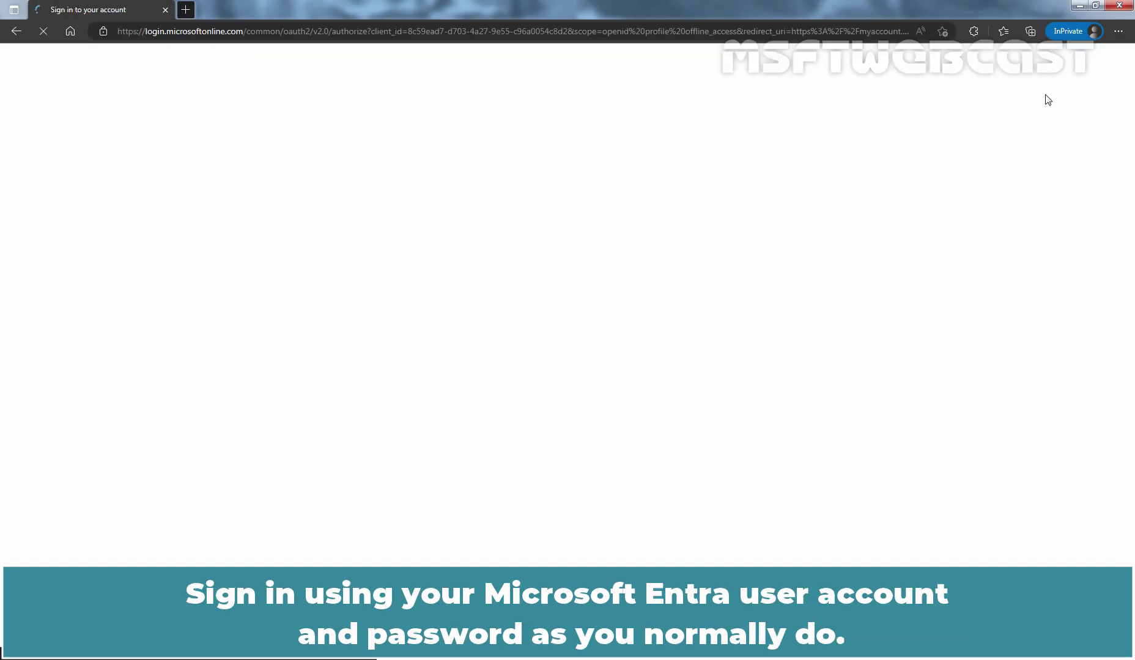
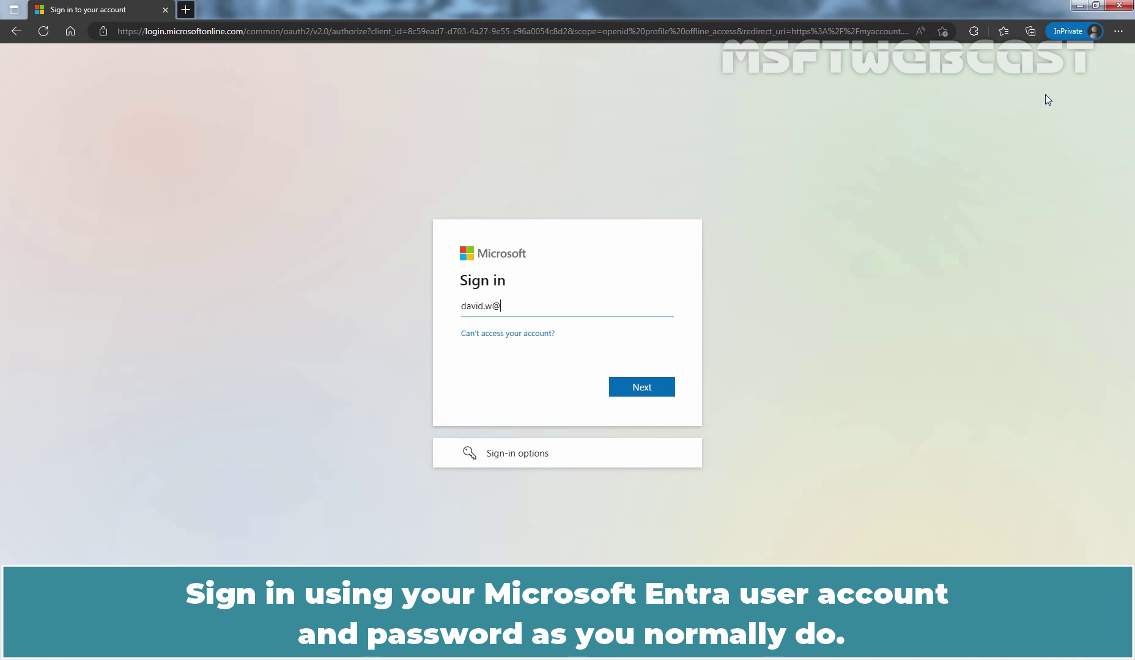
Step: Sign in with the demo user's e-mail address and password
{"action": "left_click", "coordinate": [641, 388]}
{"action": "type", "text": "••••••"}
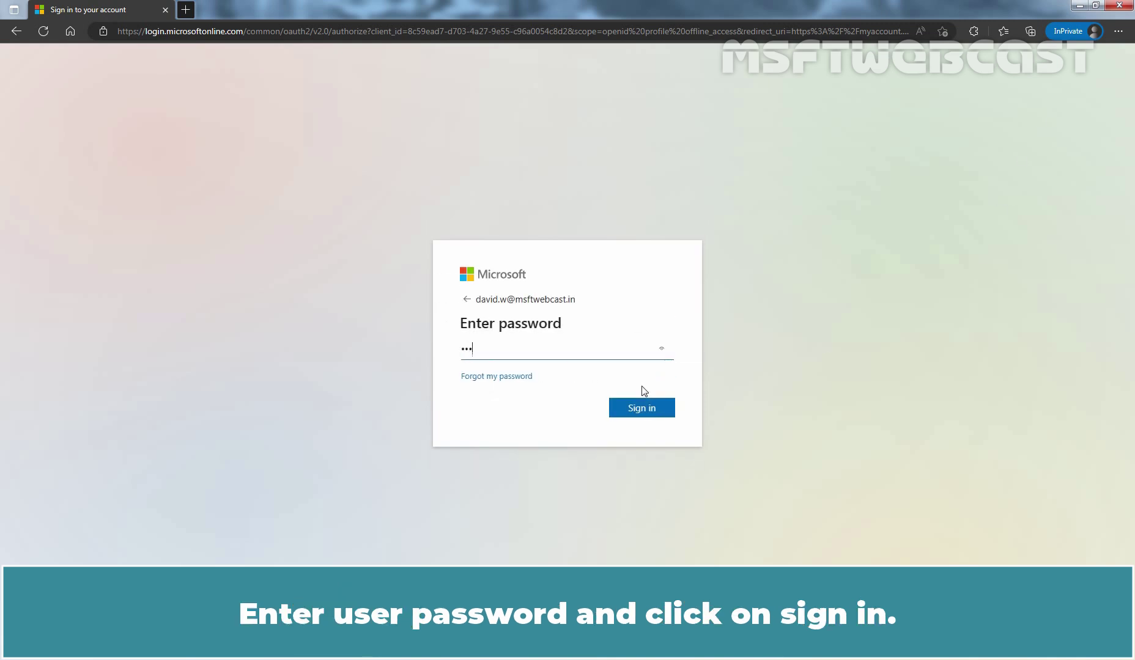
{"action": "type", "text": "••••"}
{"action": "left_click", "coordinate": [637, 409]}
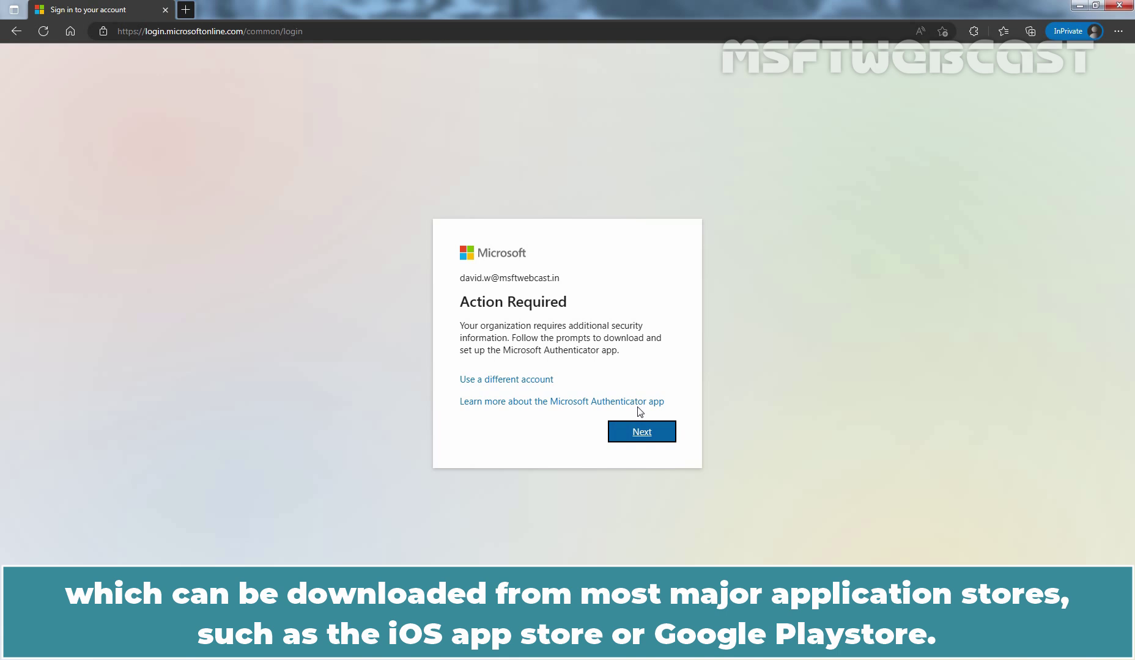
Step: Start the Microsoft Authenticator setup and advance past the get-the-app and set-up-account steps to the QR code
{"action": "left_click", "coordinate": [636, 430]}
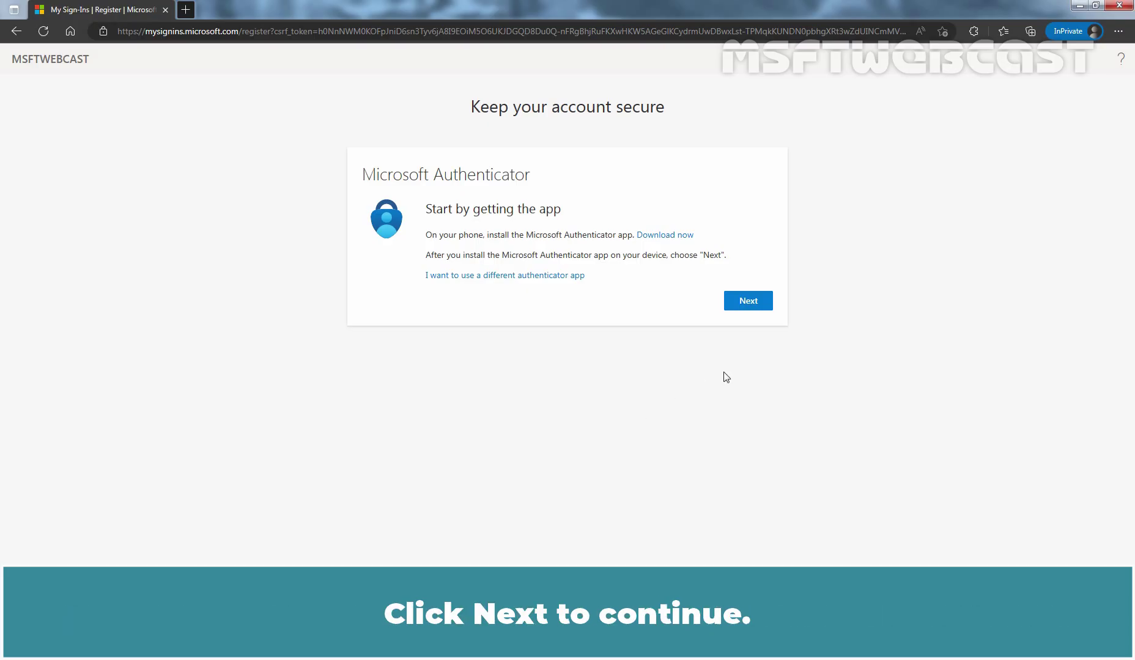
{"action": "left_click", "coordinate": [747, 301]}
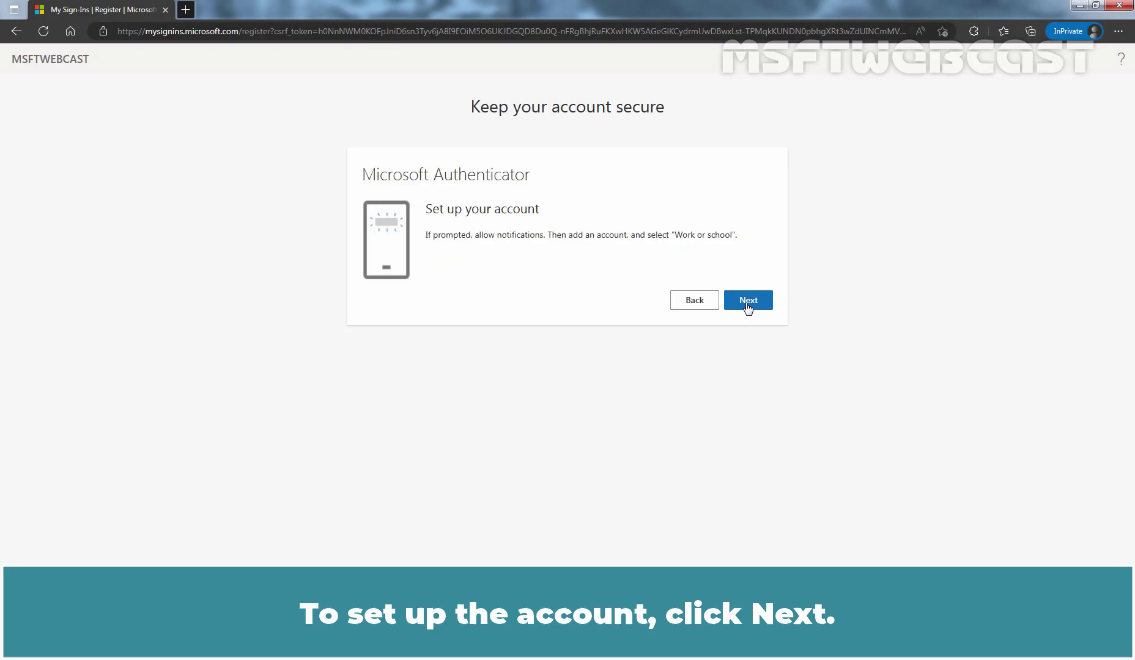
{"action": "left_click", "coordinate": [747, 300]}
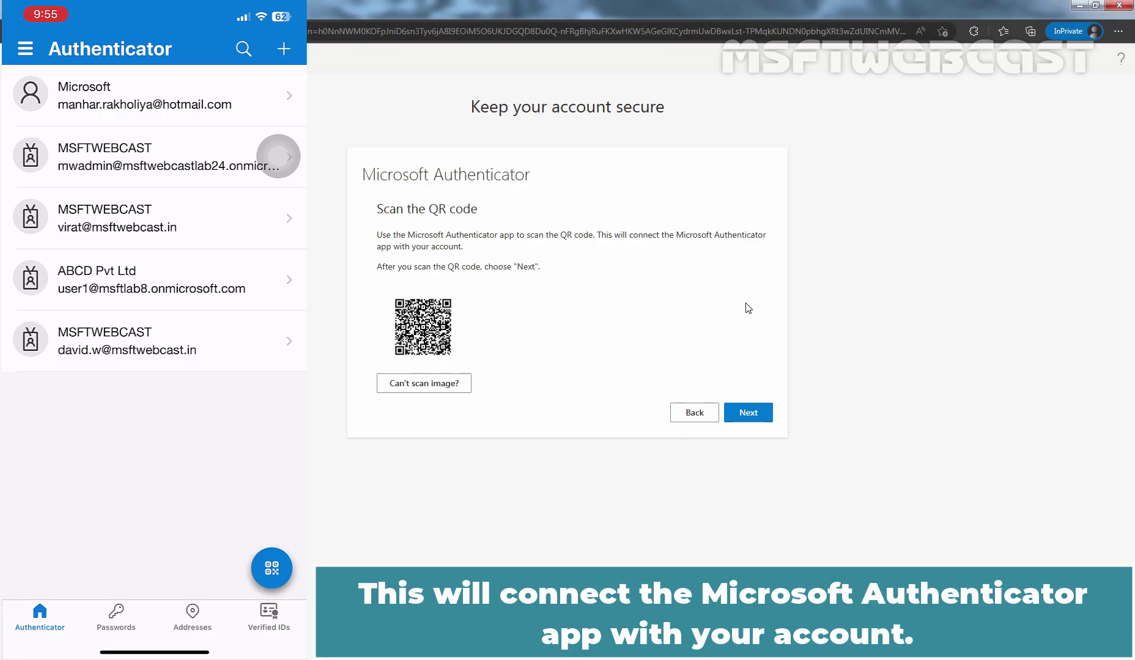
Step: After scanning the QR code, approve the test notification with number 24 and reach Success
{"action": "left_click", "coordinate": [749, 415]}
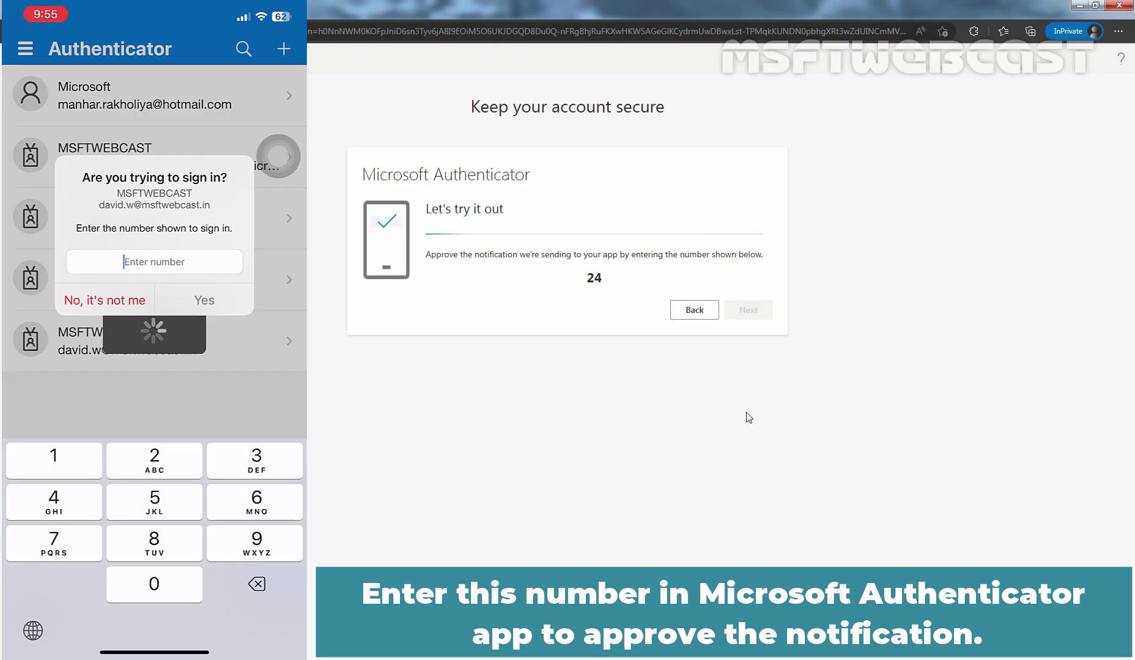
{"action": "type", "text": "24"}
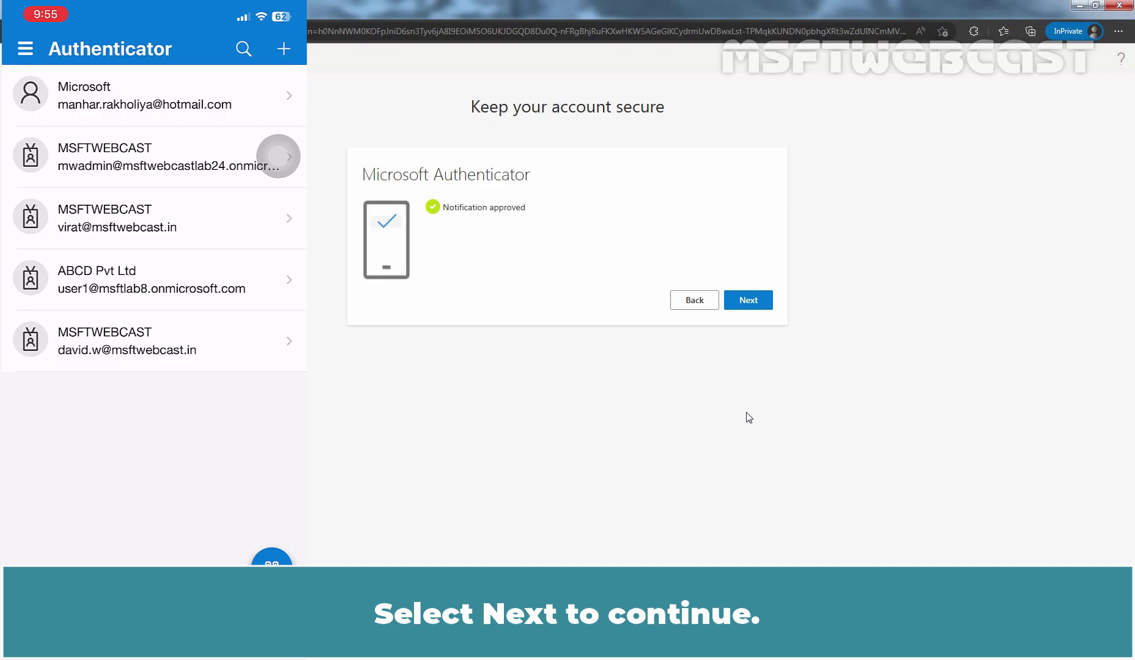
{"action": "left_click", "coordinate": [753, 302]}
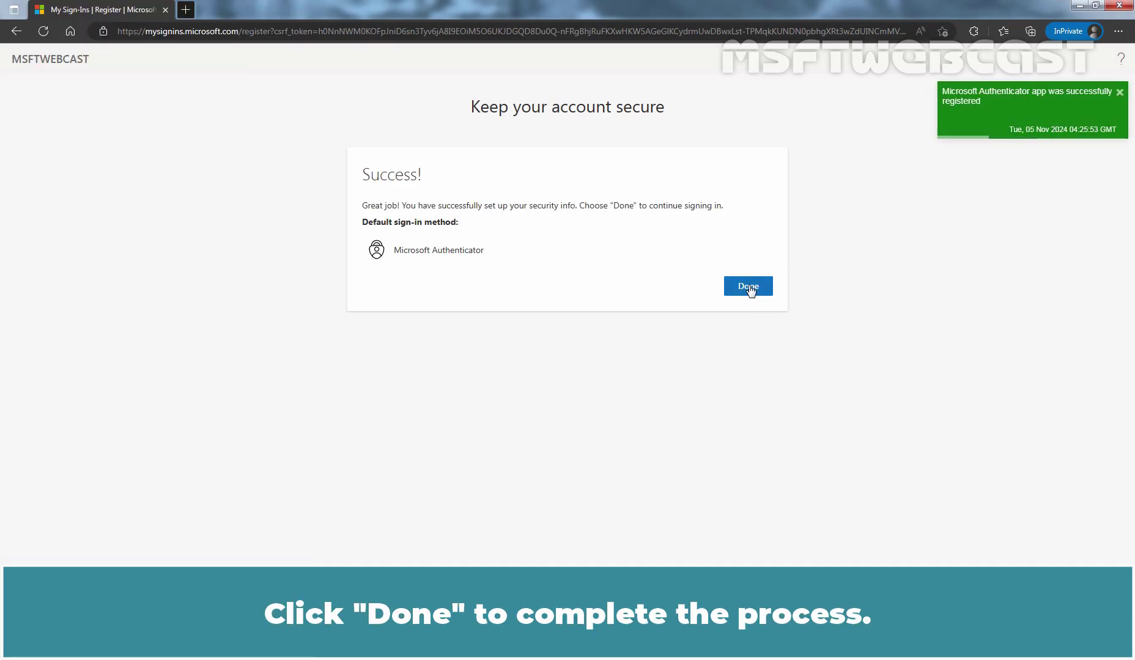
Step: Finish Authenticator registration, decline Stay signed in, and dismiss the feedback request
{"action": "left_click", "coordinate": [750, 287]}
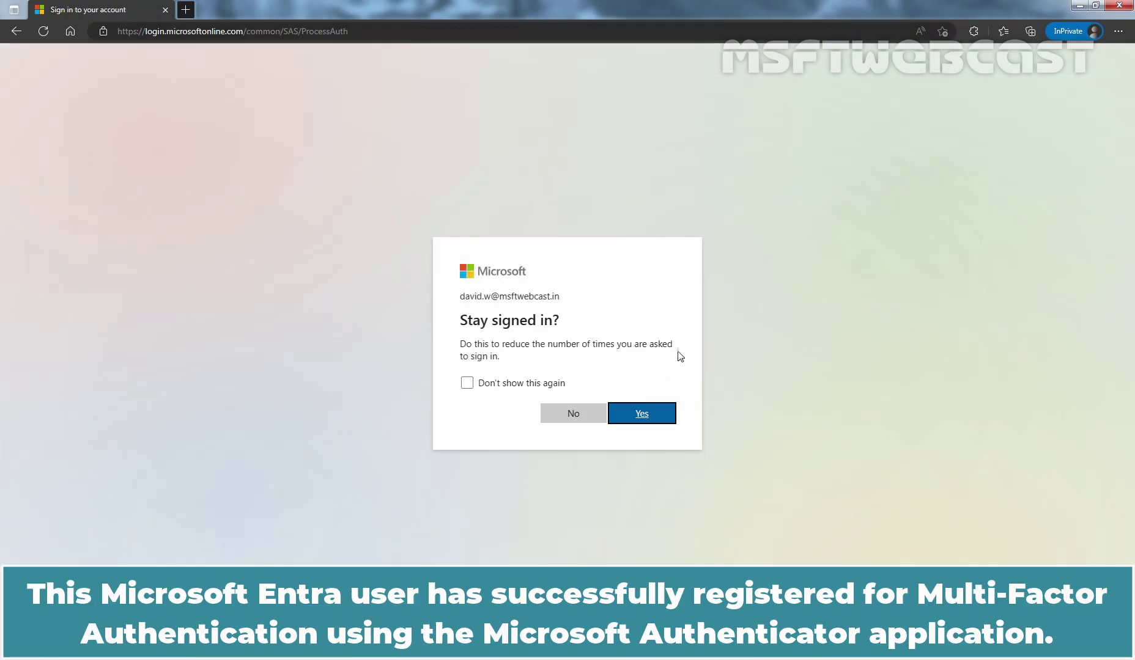
{"action": "left_click", "coordinate": [580, 416]}
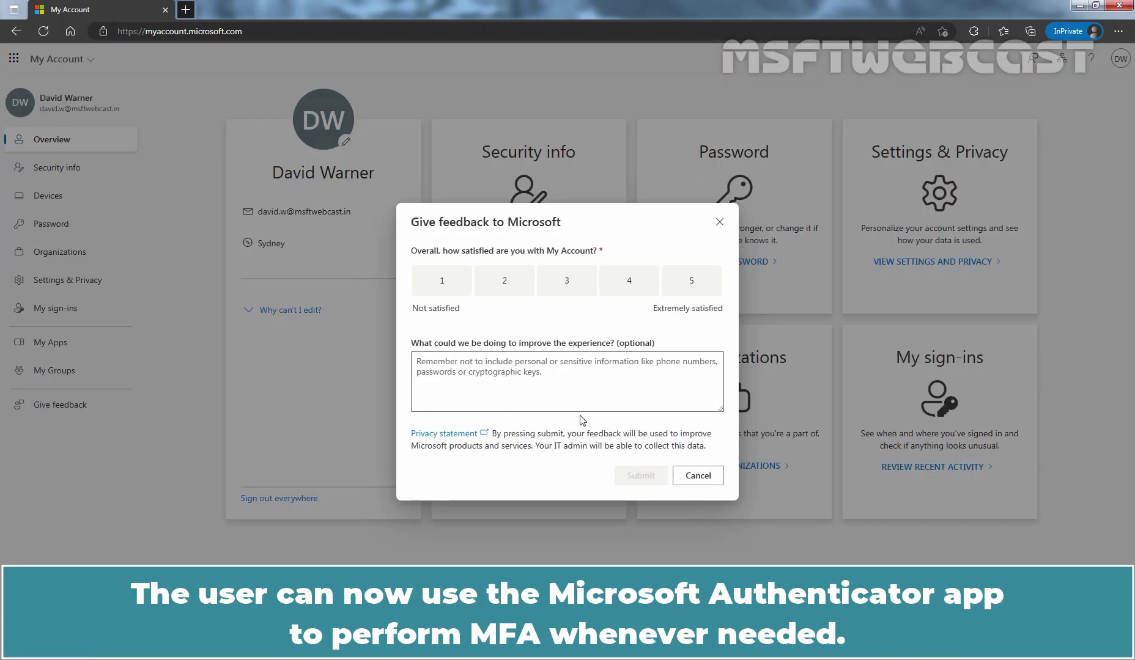
{"action": "key", "text": "Escape"}
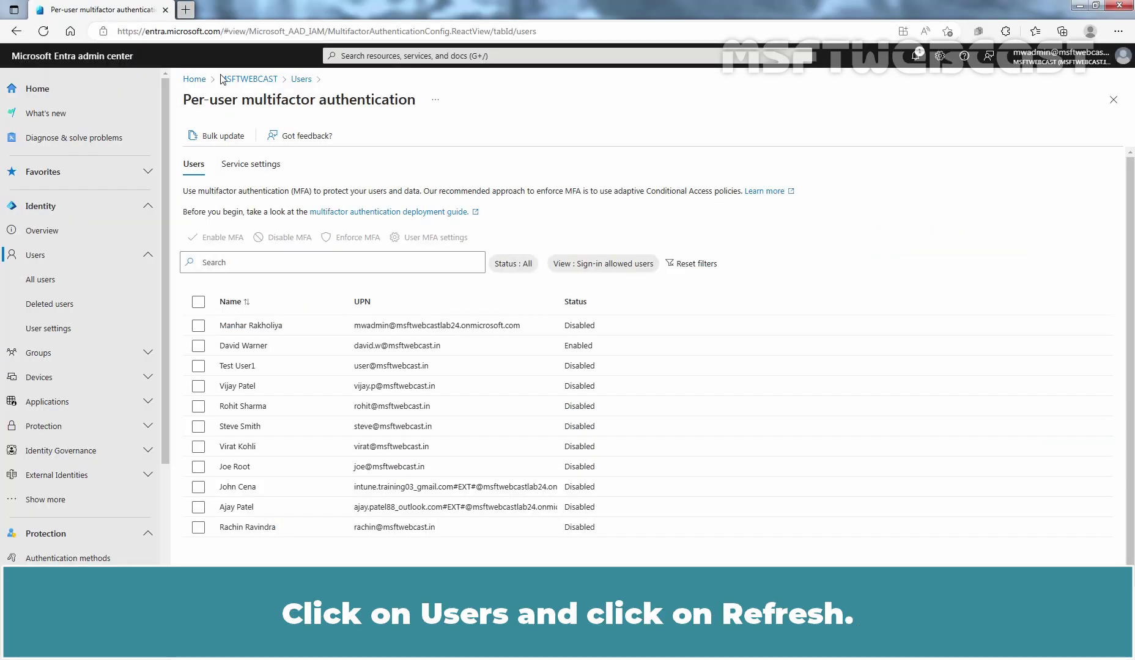
Step: Refresh the users list and reopen Per-user MFA to see the registered user as Enforced
{"action": "left_click", "coordinate": [297, 80]}
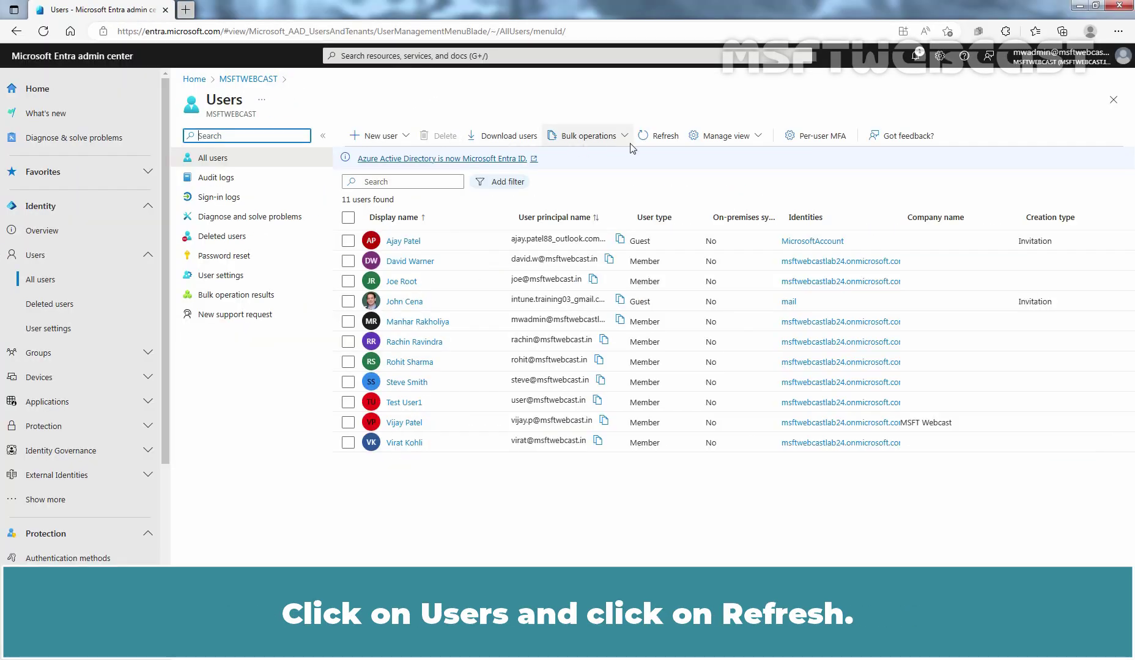
{"action": "left_click", "coordinate": [662, 137]}
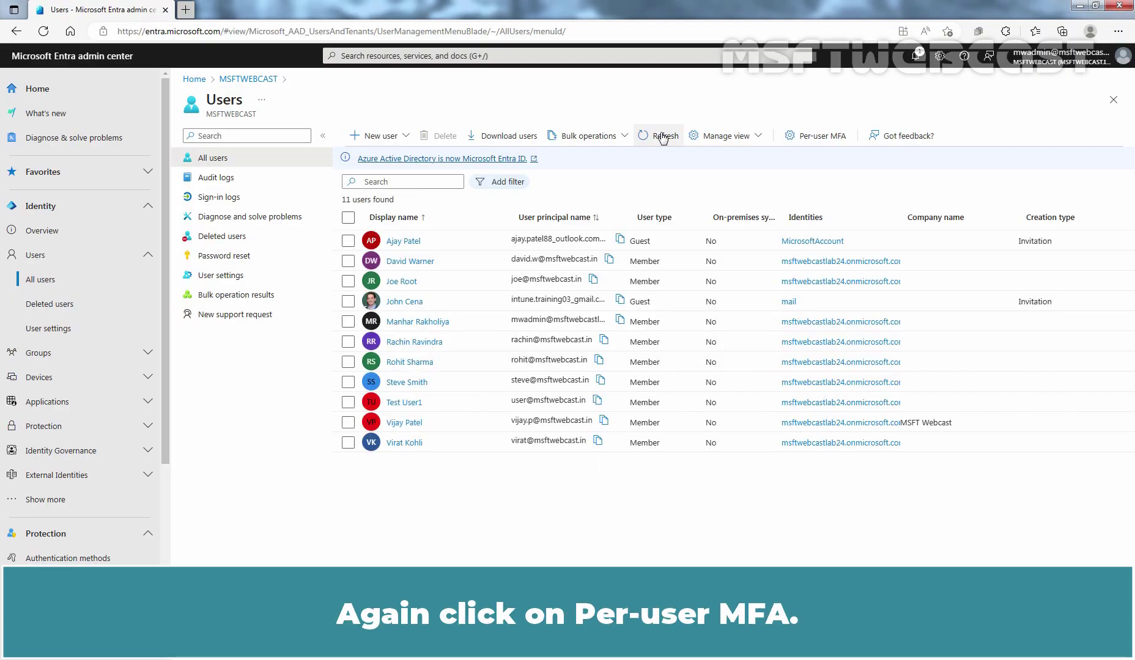
{"action": "left_click", "coordinate": [817, 137]}
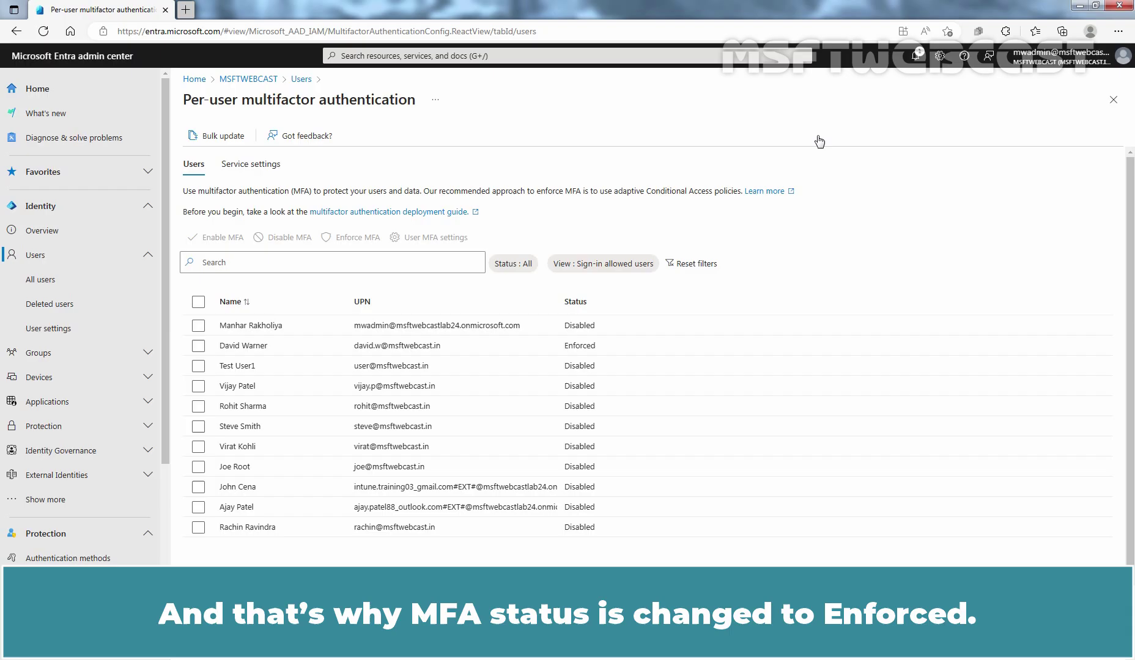
Step: Show the per-user MFA Service settings with app passwords, trusted IPs and verification options
{"action": "left_click", "coordinate": [252, 170]}
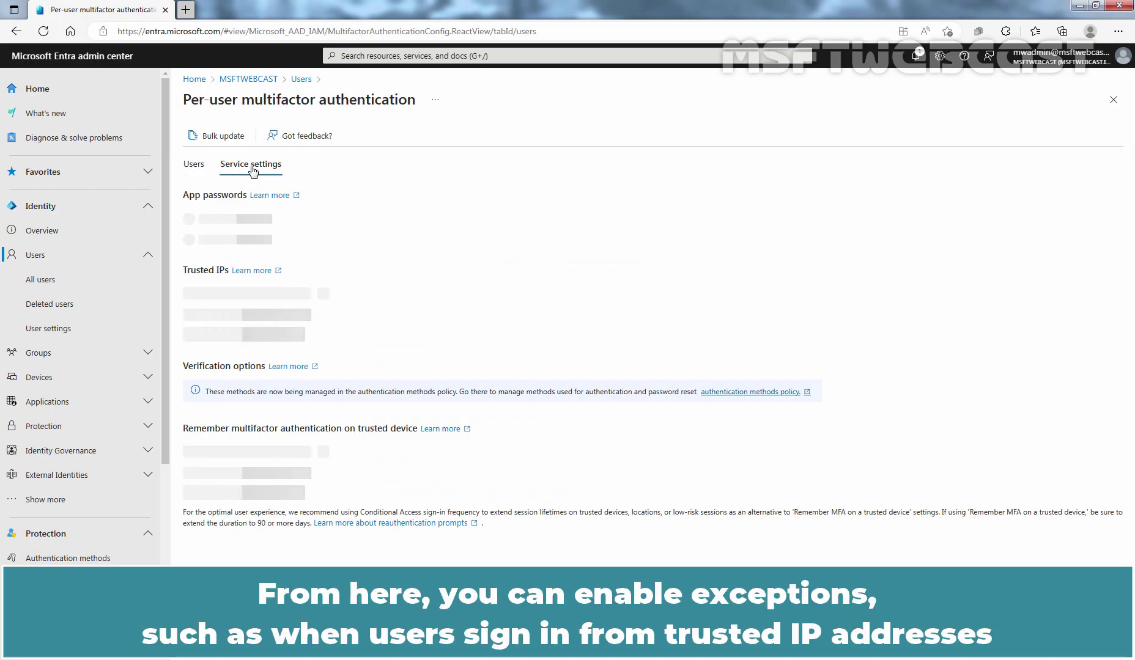